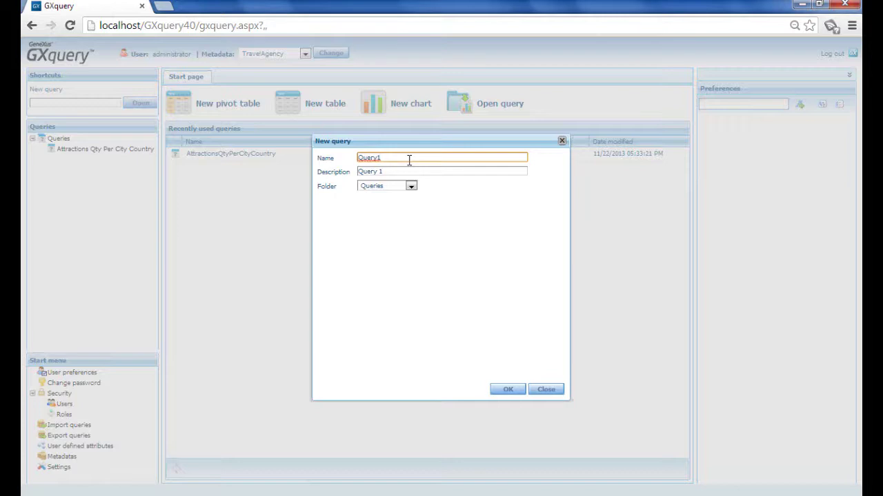
- Name the new query AttractionsPerCityCountry2, let its description follow the name, and create it in the Queries folder
{"action": "key", "text": "BackSpace"}
{"action": "key", "text": "BackSpace"}
{"action": "key", "text": "BackSpace"}
{"action": "key", "text": "BackSpace"}
{"action": "key", "text": "BackSpace"}
{"action": "key", "text": "BackSpace"}
{"action": "type", "text": "AttractionsPerCityCountry2"}
{"action": "key", "text": "Tab"}
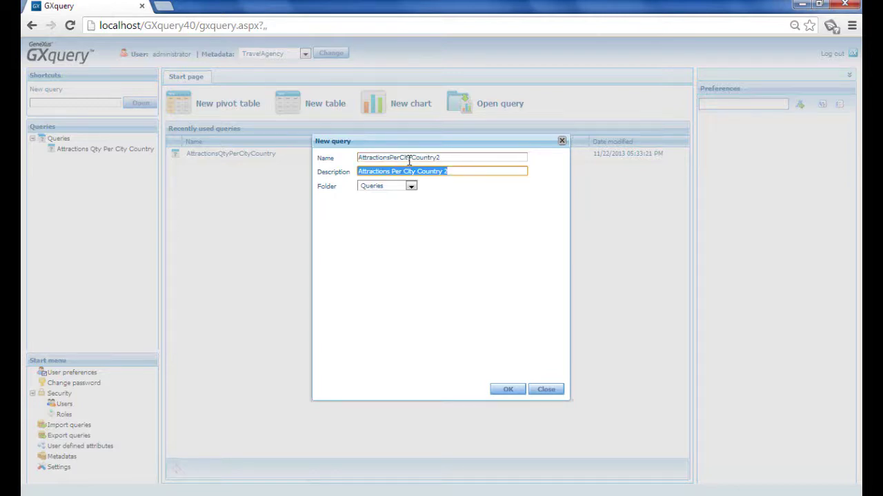
{"action": "left_click", "coordinate": [509, 390]}
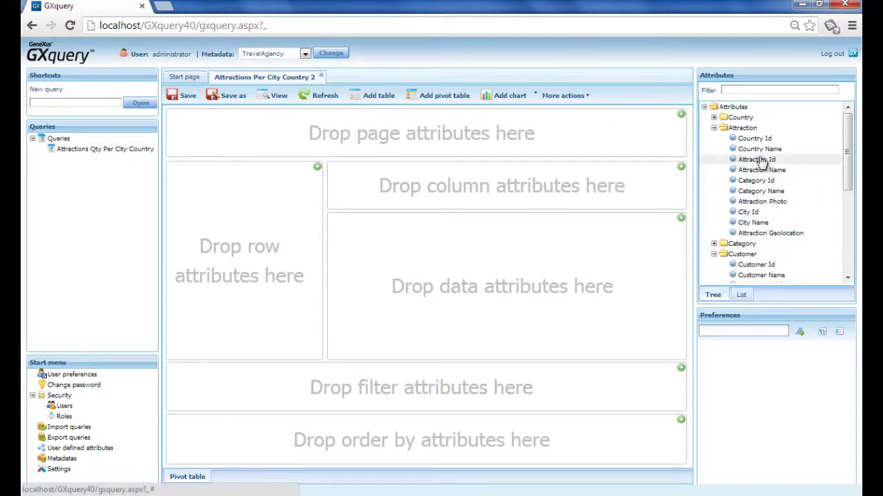
- Add Country Name, City Name and Attraction Name from the Attraction folder as row attributes and view the query results
{"action": "left_click_drag", "start_coordinate": [759, 149], "coordinate": [247, 202]}
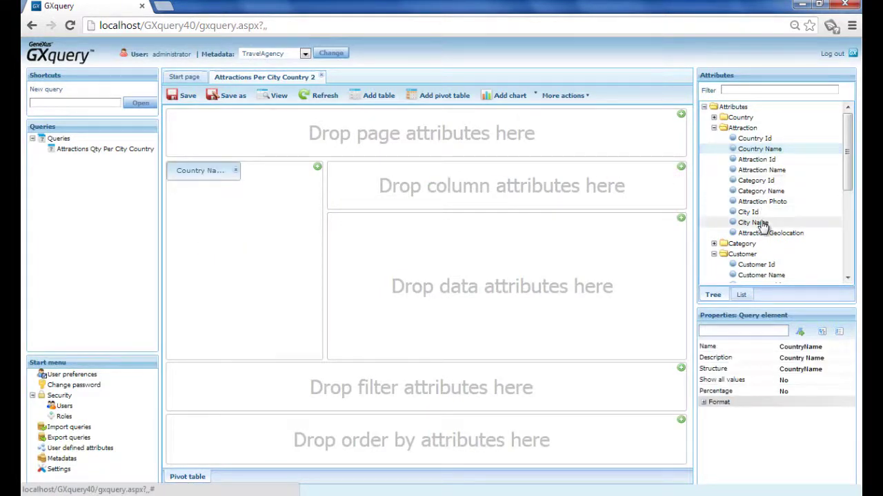
{"action": "left_click_drag", "start_coordinate": [759, 223], "coordinate": [255, 207]}
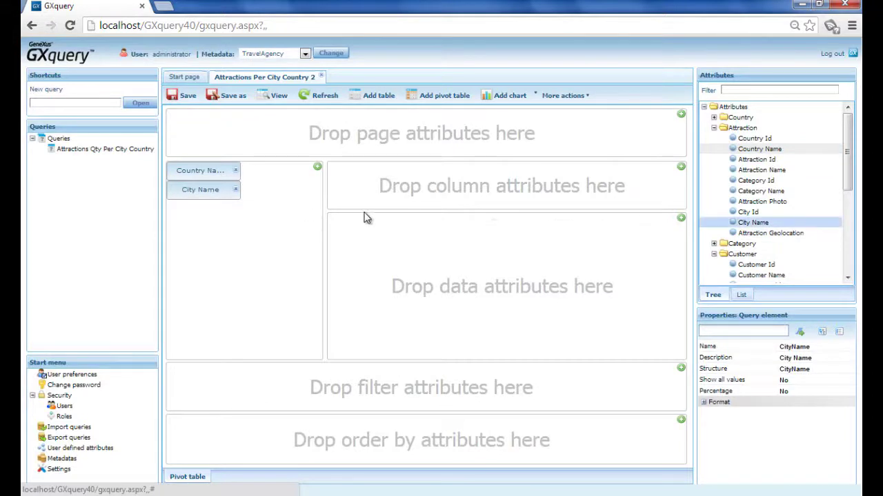
{"action": "left_click_drag", "start_coordinate": [758, 170], "coordinate": [189, 202]}
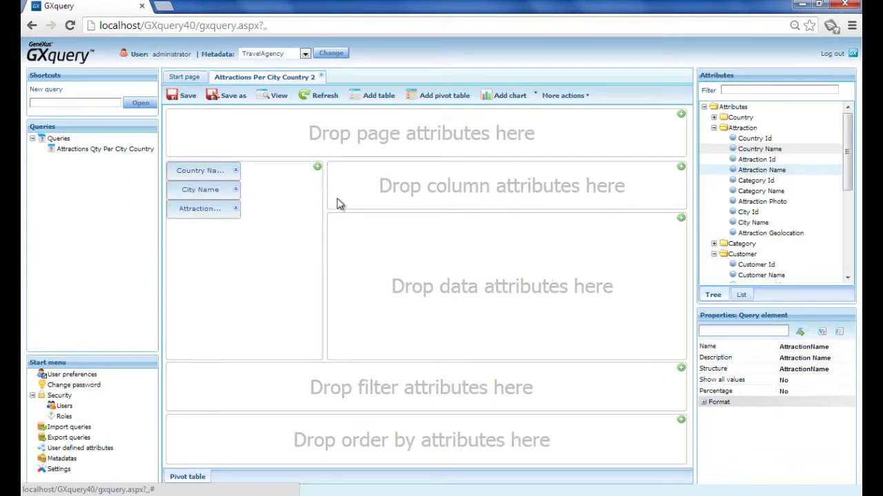
{"action": "left_click", "coordinate": [276, 98]}
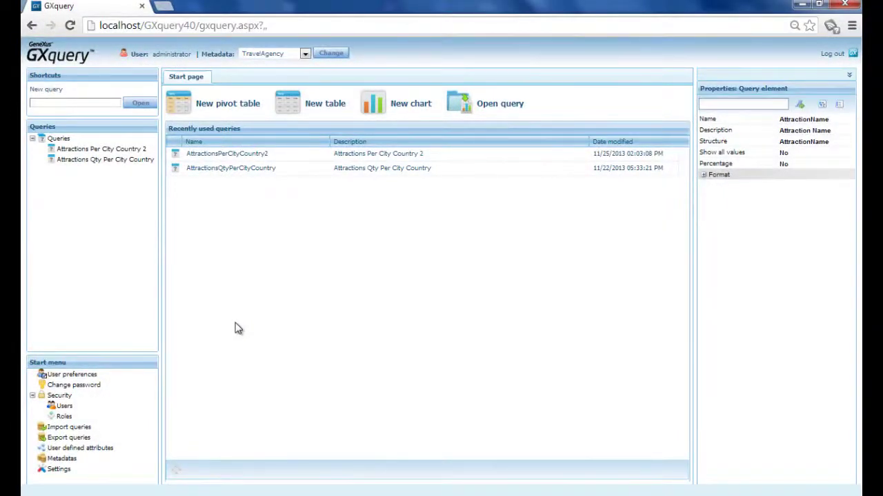
- Create a new pivot table query named TotalAmountPerCustomer in the Queries folder
{"action": "left_click", "coordinate": [237, 110]}
{"action": "left_click", "coordinate": [427, 157]}
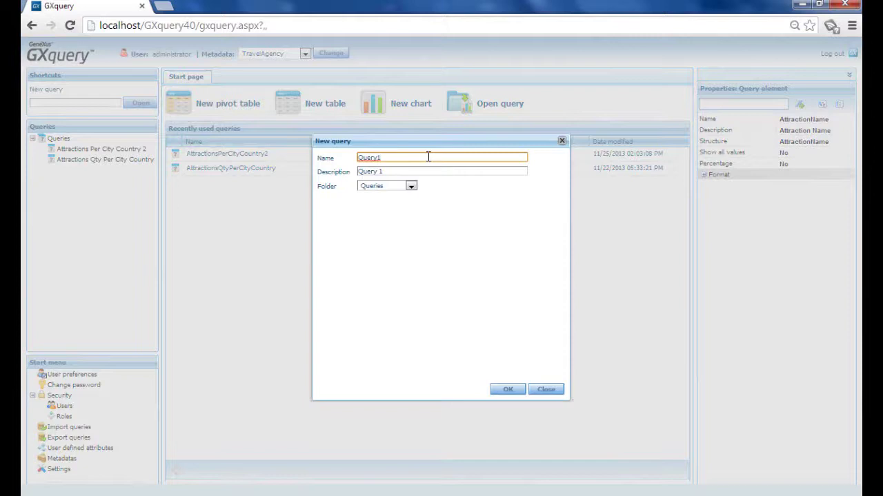
{"action": "key", "text": "ctrl+a"}
{"action": "type", "text": "TotalAmountPerCustomer"}
{"action": "key", "text": "Tab"}
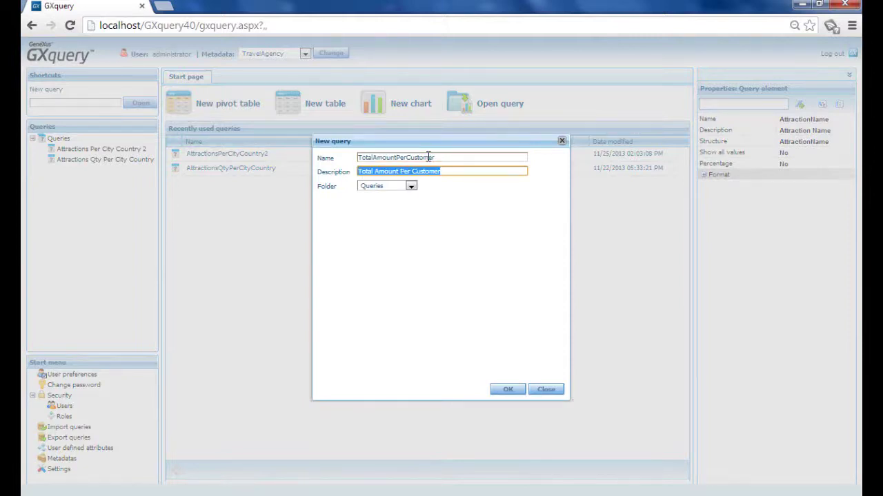
{"action": "left_click", "coordinate": [508, 390]}
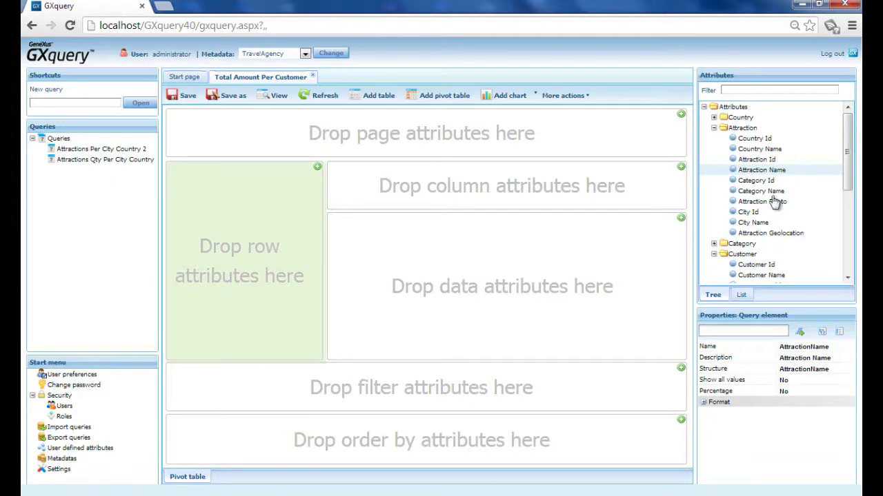
- From the Invoice folder, add Customer Name and Invoice Date as row attributes and Invoice Amount as the data attribute
{"action": "left_click_drag", "start_coordinate": [848, 157], "coordinate": [859, 262]}
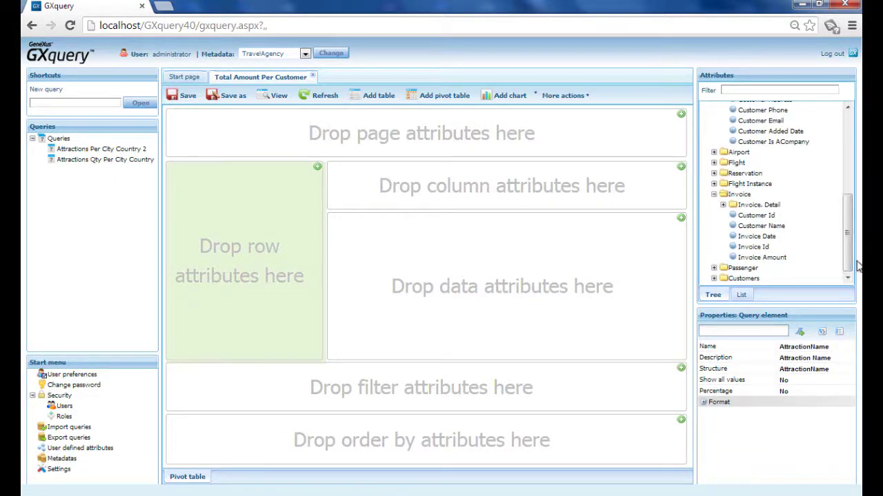
{"action": "left_click_drag", "start_coordinate": [761, 225], "coordinate": [272, 230]}
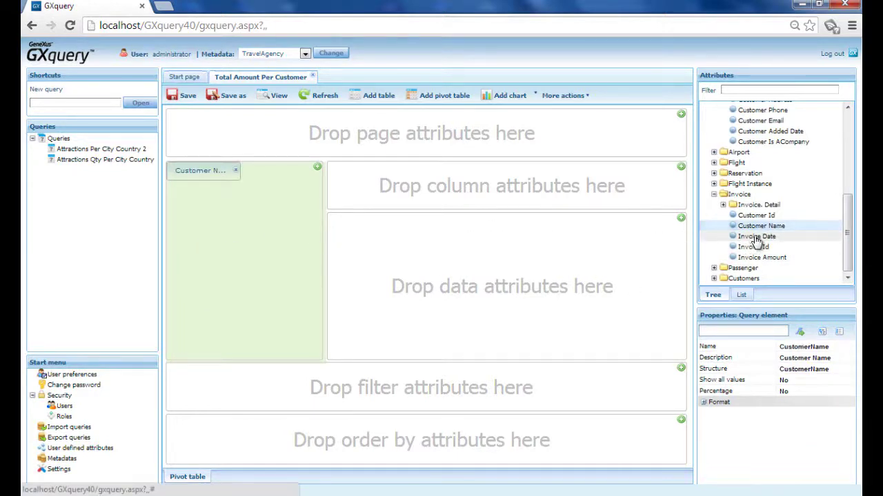
{"action": "left_click_drag", "start_coordinate": [753, 236], "coordinate": [231, 226]}
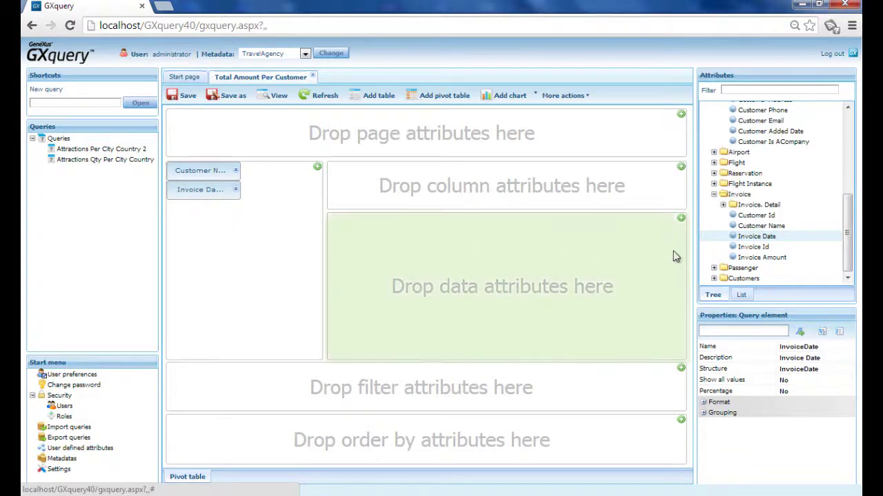
{"action": "left_click_drag", "start_coordinate": [775, 260], "coordinate": [522, 270]}
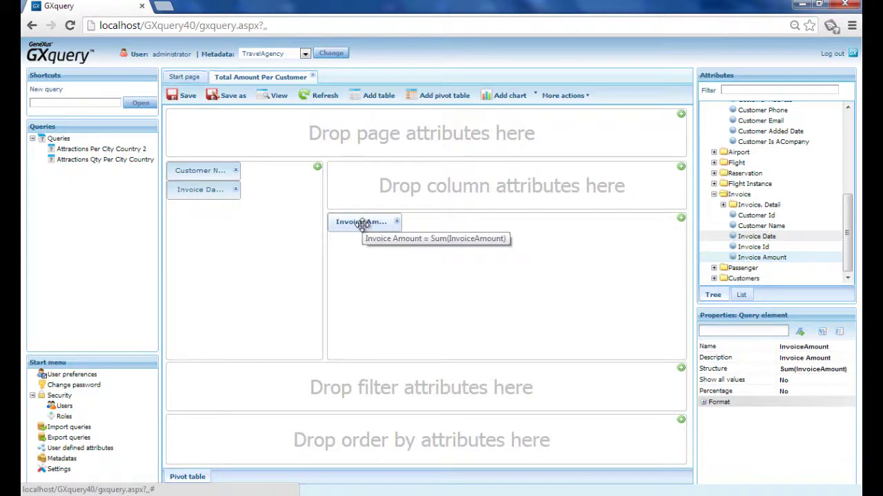
- Check the formula behind the Invoice Amount data attribute and view the query results
{"action": "double_click", "coordinate": [361, 222]}
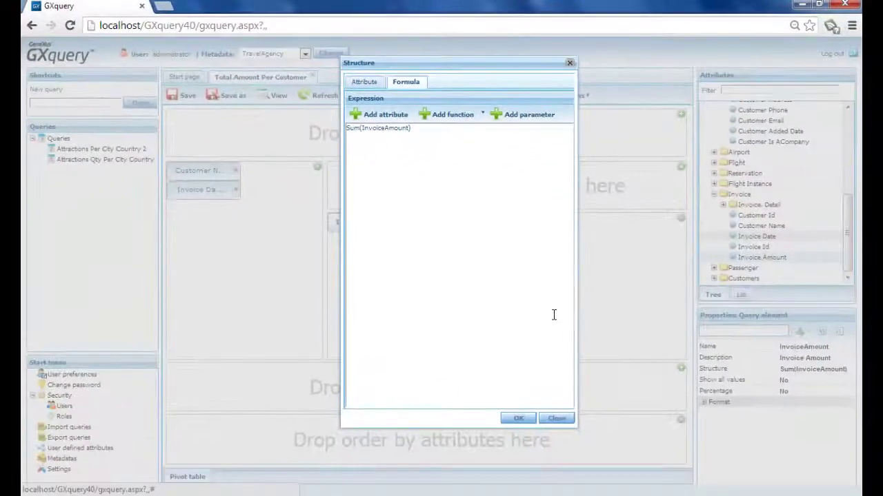
{"action": "left_click", "coordinate": [518, 419]}
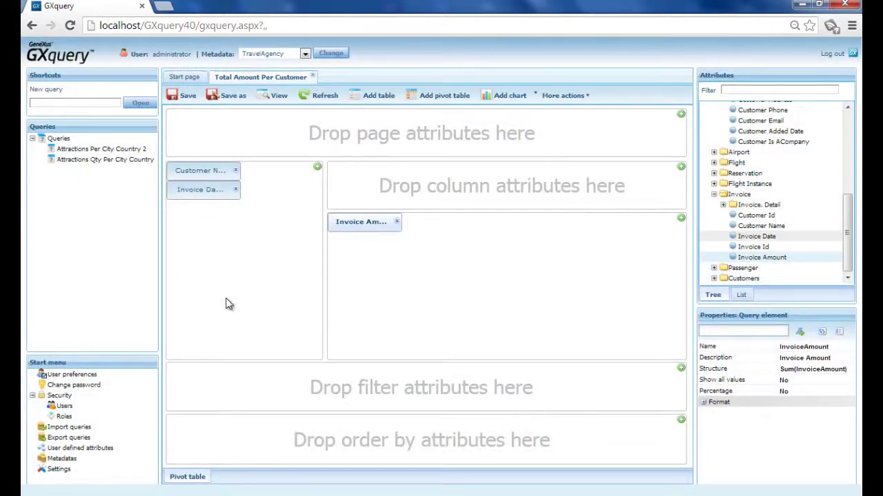
{"action": "left_click", "coordinate": [277, 100]}
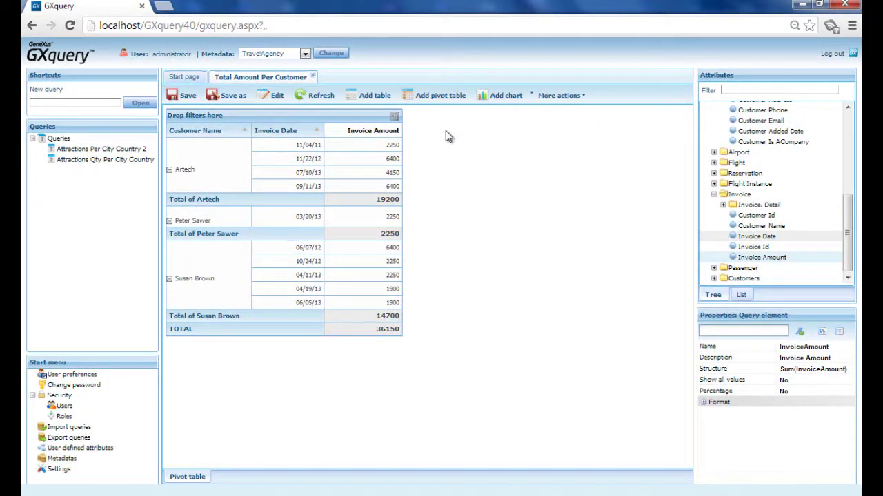
- Return to the query design and set Group by year to Yes for the Invoice Date row attribute
{"action": "left_click", "coordinate": [275, 97]}
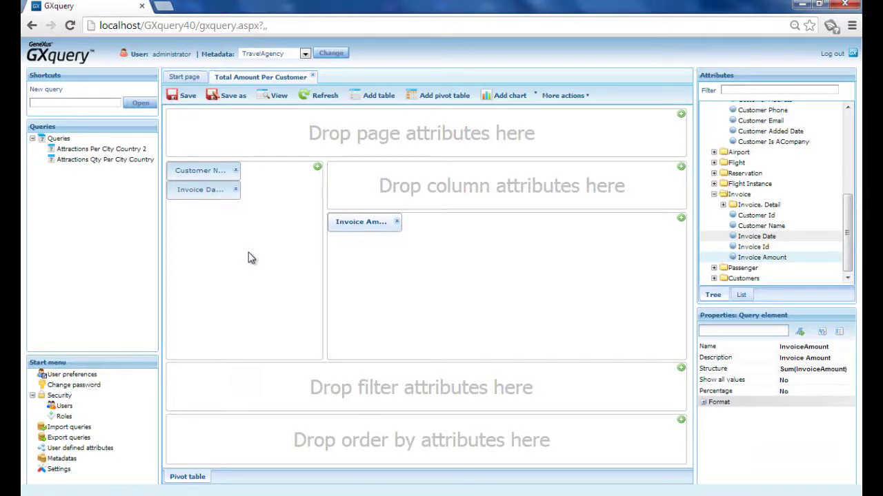
{"action": "left_click", "coordinate": [202, 192]}
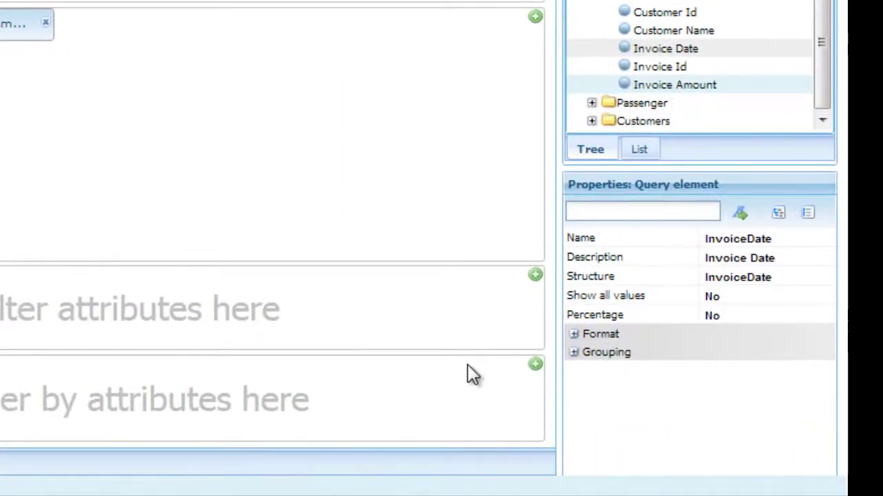
{"action": "left_click", "coordinate": [575, 353]}
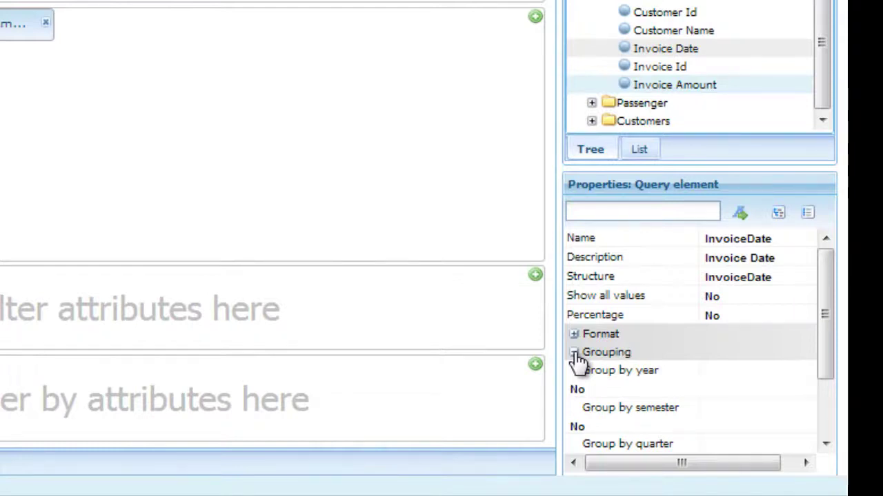
{"action": "left_click_drag", "start_coordinate": [823, 316], "coordinate": [826, 344]}
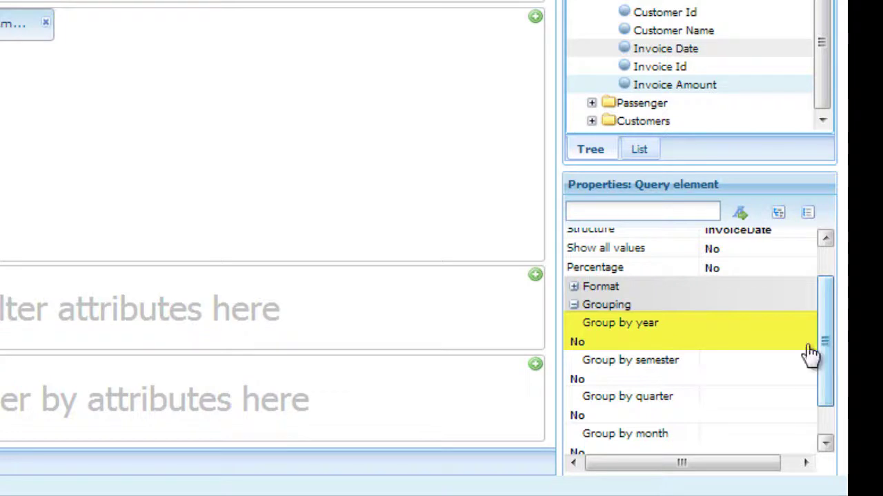
{"action": "left_click", "coordinate": [669, 342]}
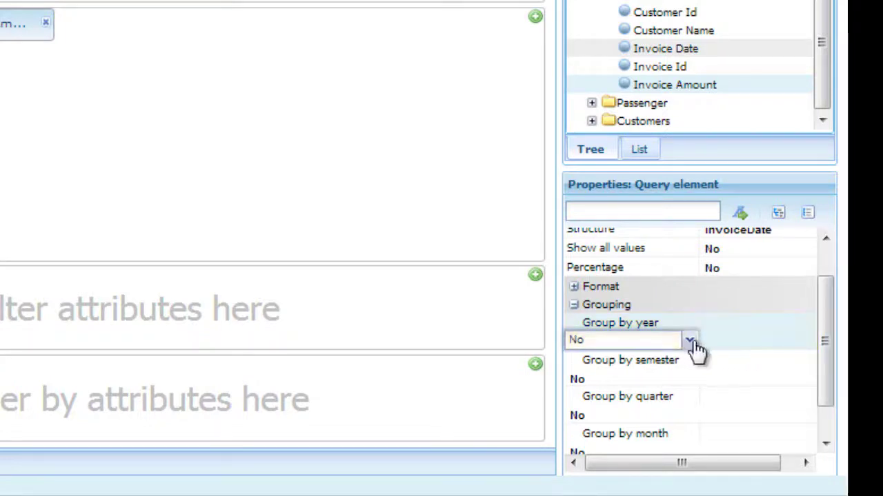
{"action": "left_click", "coordinate": [689, 340]}
{"action": "left_click", "coordinate": [635, 383]}
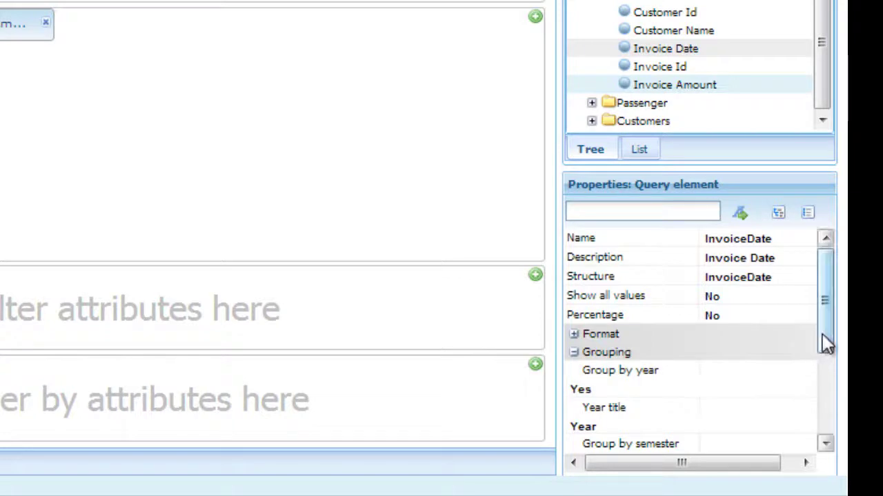
- Set Group by month to Yes for Invoice Date and view the grouped query results
{"action": "left_click_drag", "start_coordinate": [823, 345], "coordinate": [832, 411]}
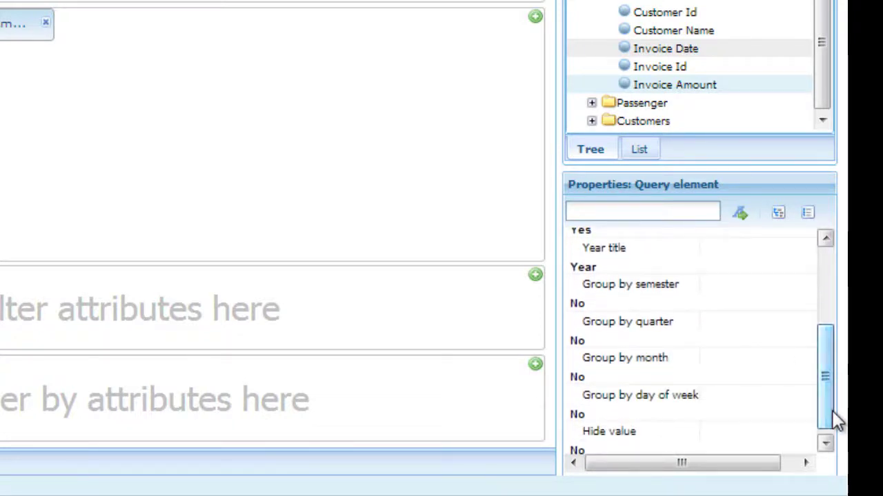
{"action": "left_click", "coordinate": [630, 376]}
{"action": "left_click", "coordinate": [690, 376]}
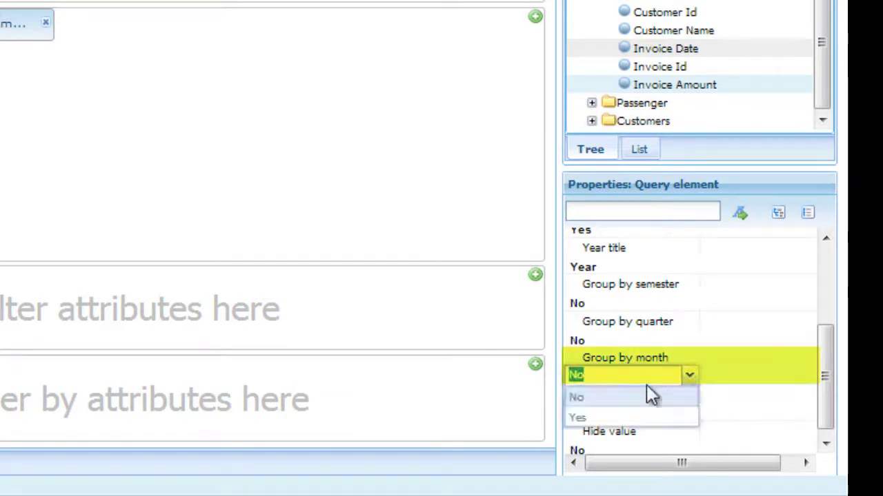
{"action": "left_click", "coordinate": [627, 418]}
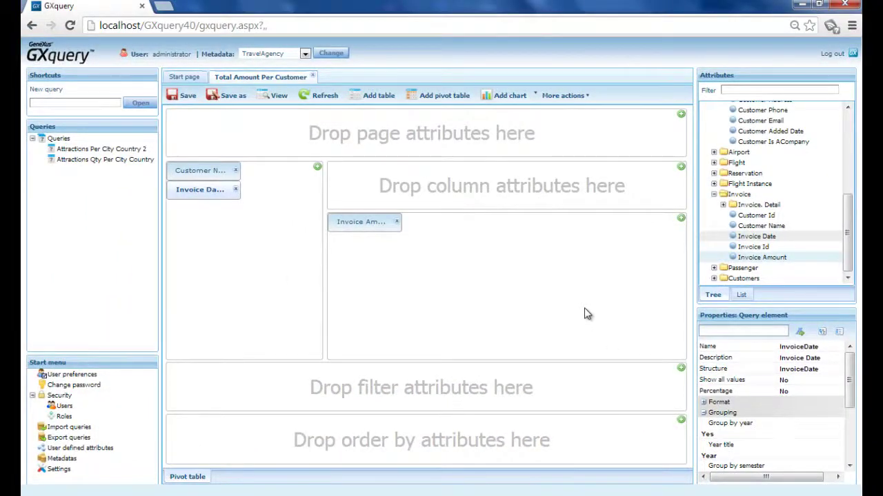
{"action": "left_click", "coordinate": [279, 98]}
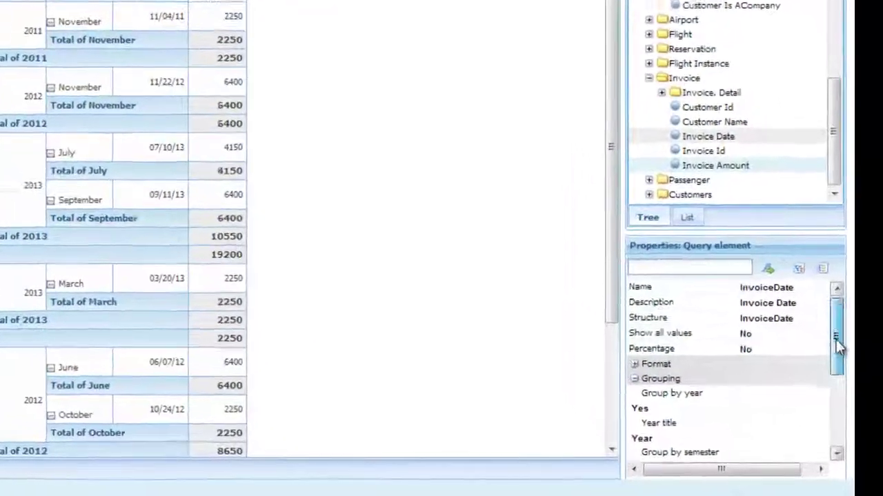
- Set Hide value to Yes in the grouping properties of Invoice Date
{"action": "left_click_drag", "start_coordinate": [849, 386], "coordinate": [850, 432]}
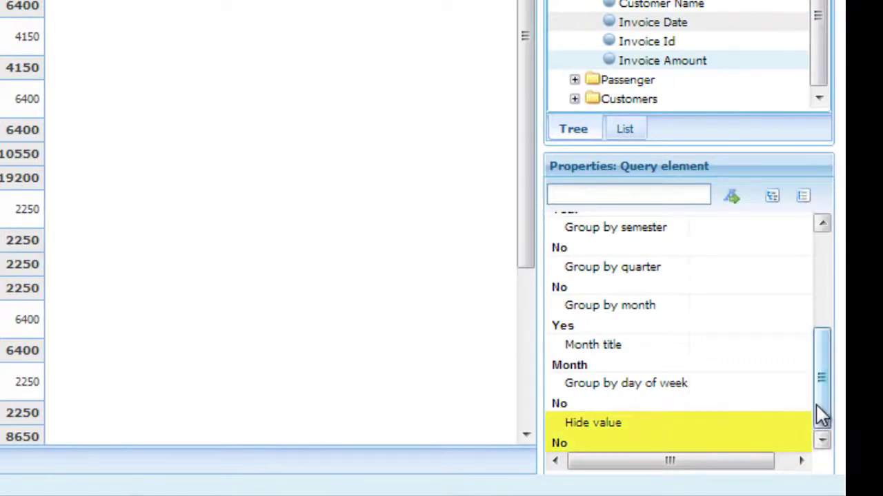
{"action": "left_click", "coordinate": [634, 447]}
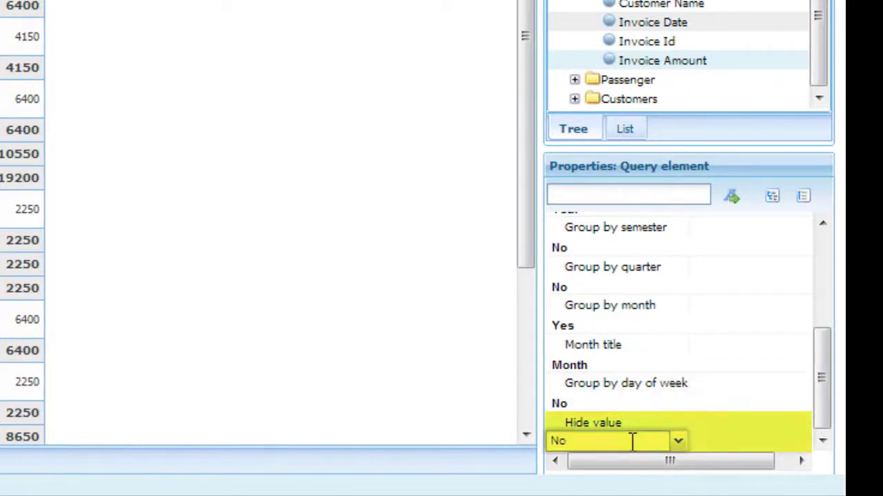
{"action": "left_click", "coordinate": [679, 443]}
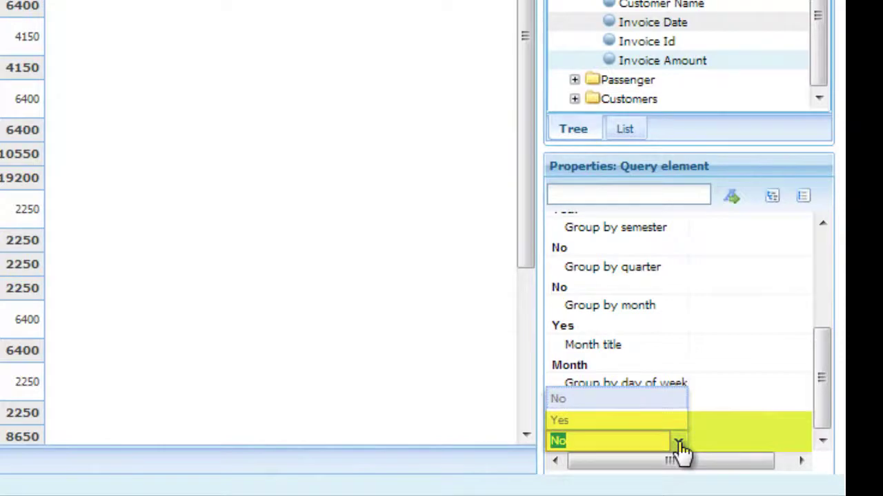
{"action": "left_click", "coordinate": [613, 421]}
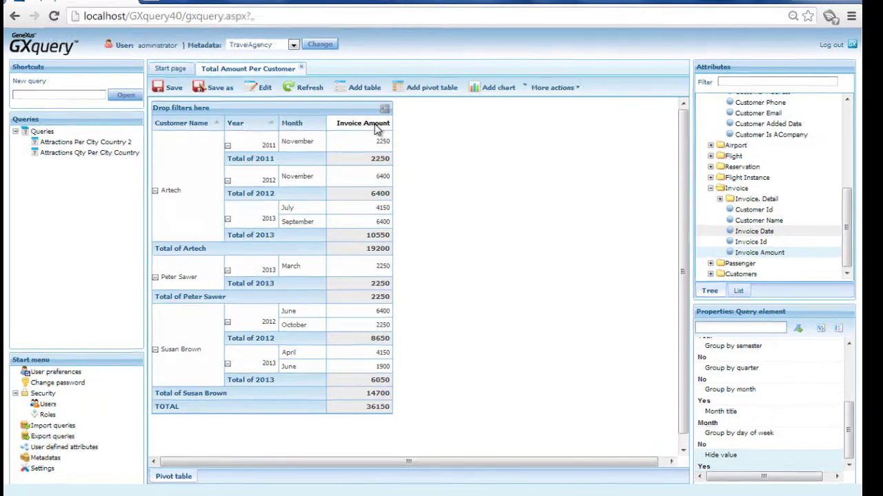
- Change the description of the Invoice Amount element to "Total Amount"
{"action": "left_click", "coordinate": [376, 127]}
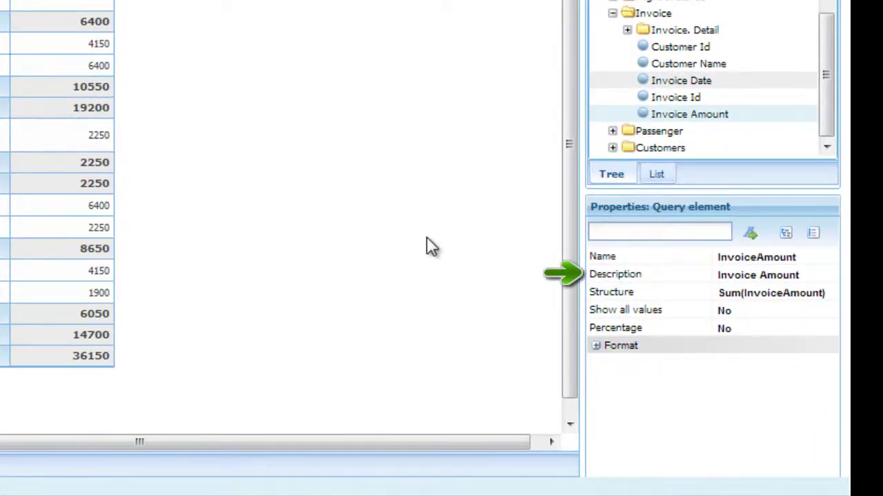
{"action": "left_click", "coordinate": [793, 275]}
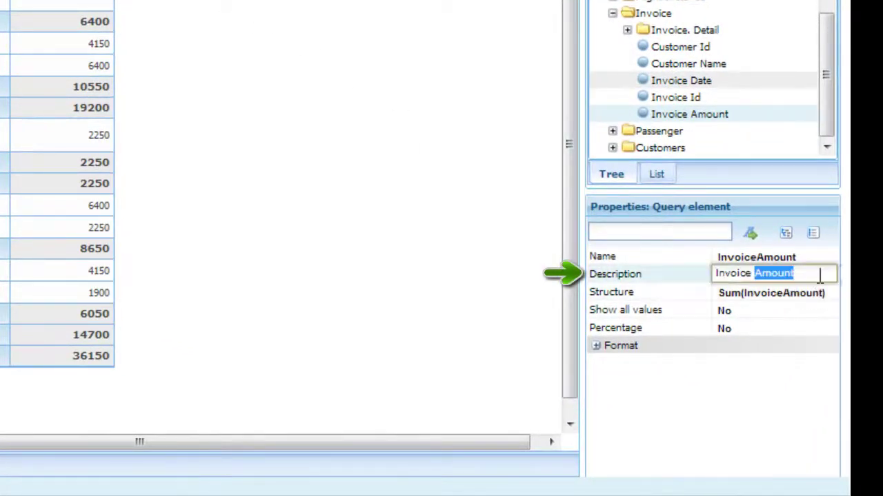
{"action": "type", "text": "Total Amount"}
{"action": "key", "text": "Return"}
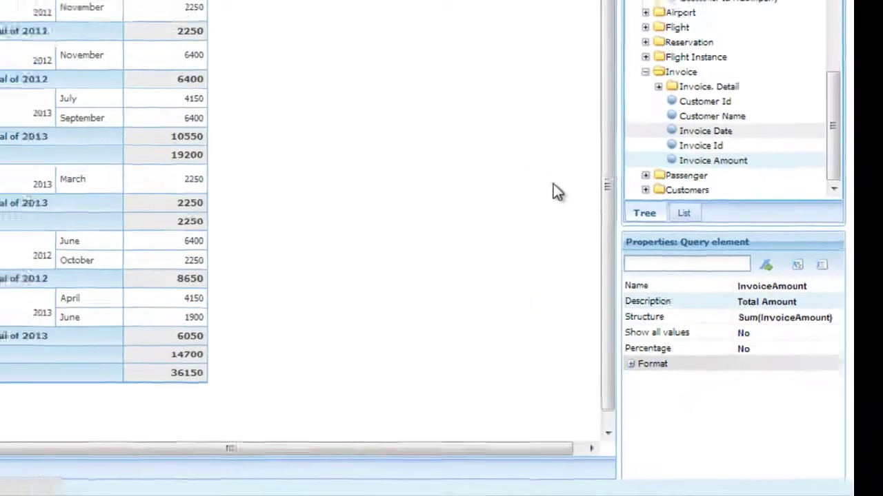